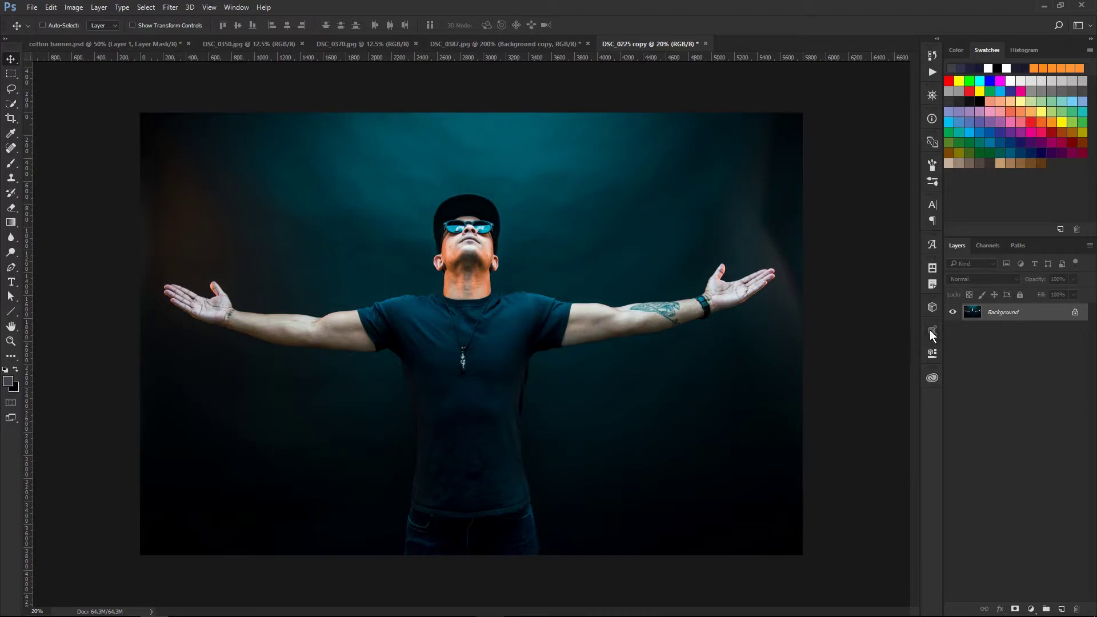
Step: Duplicate the Background layer, hide the copy, and select the original Background layer
left_click_drag(1000, 323, 1062, 608)
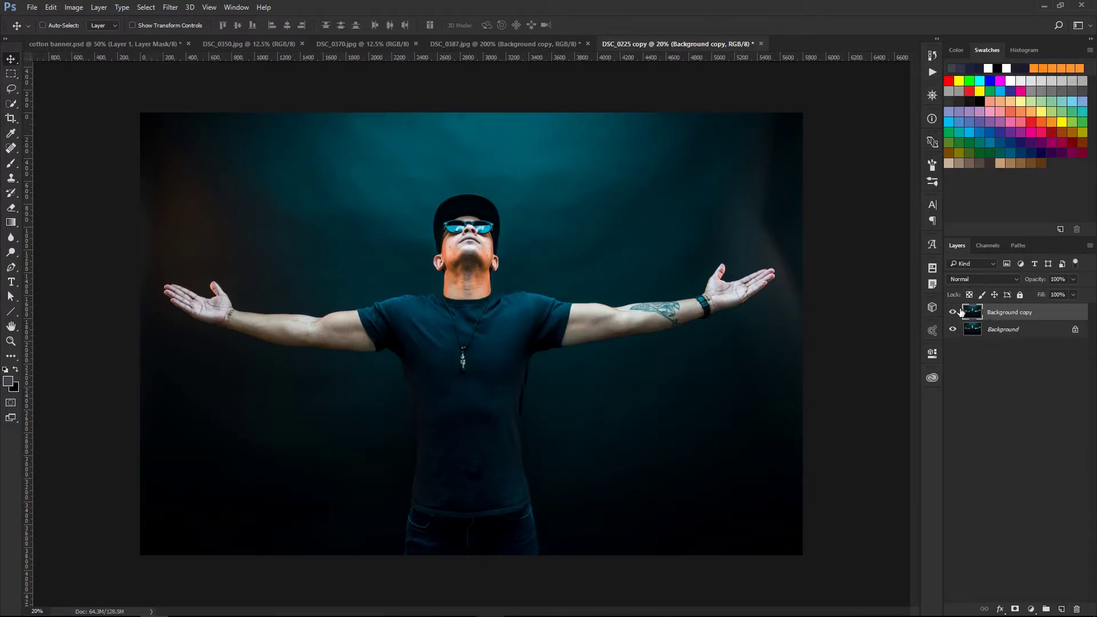
left_click(988, 359)
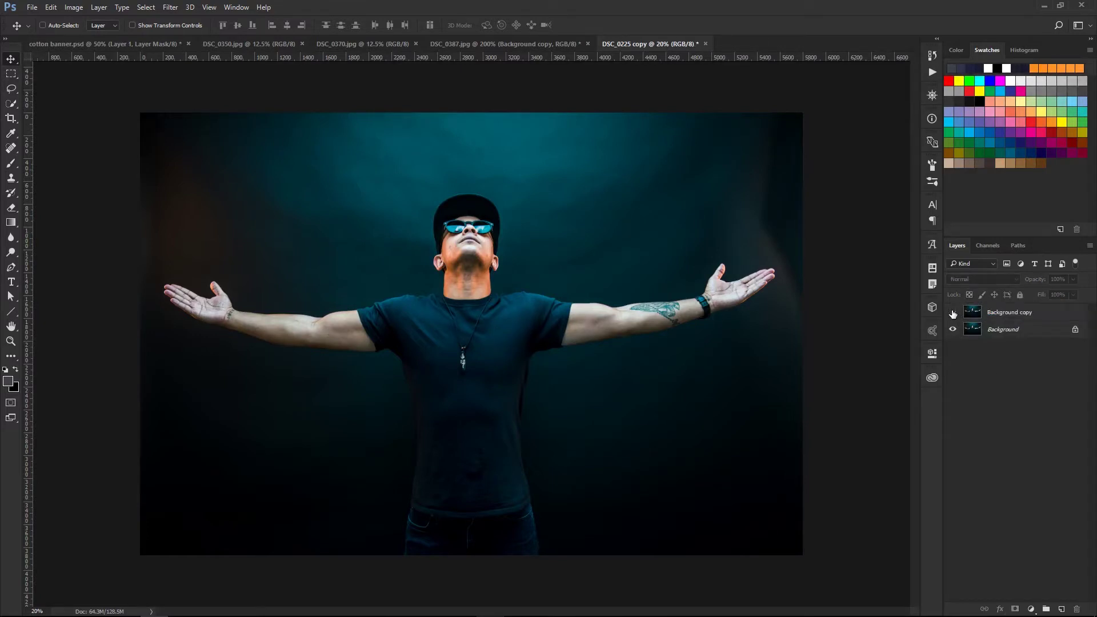
left_click(977, 333)
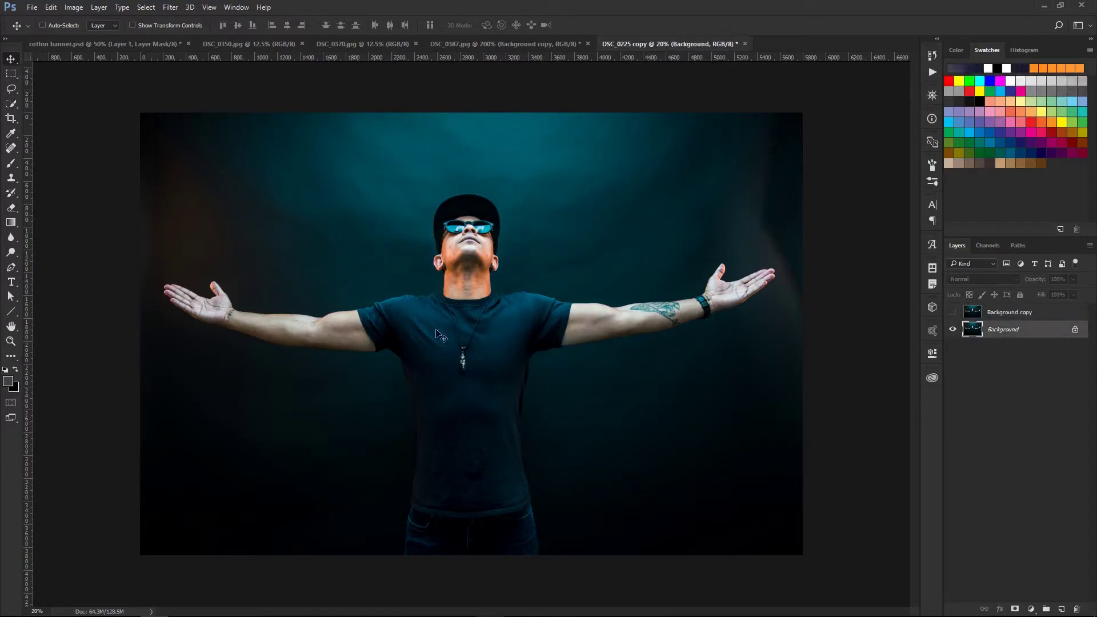
Step: Lasso a loose selection around the whole man, including his cap and both hands
left_click(11, 90)
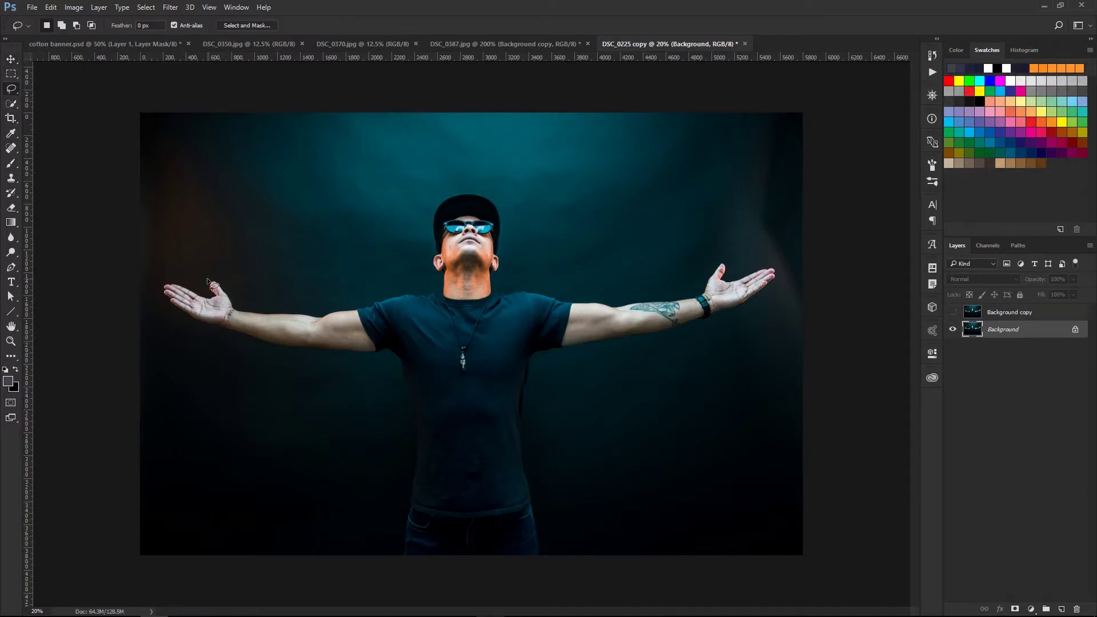
mouse_move(208, 280)
left_mouse_down()
mouse_move(161, 287)
mouse_move(180, 323)
mouse_move(281, 356)
mouse_move(393, 364)
mouse_move(409, 440)
mouse_move(403, 544)
mouse_move(543, 560)
mouse_move(536, 373)
mouse_move(718, 322)
mouse_move(778, 287)
mouse_move(764, 263)
mouse_move(737, 280)
mouse_move(708, 269)
mouse_move(676, 297)
mouse_move(503, 291)
mouse_move(495, 199)
mouse_move(431, 208)
mouse_move(420, 293)
mouse_move(229, 296)
left_mouse_up()
left_click(50, 7)
mouse_move(66, 13)
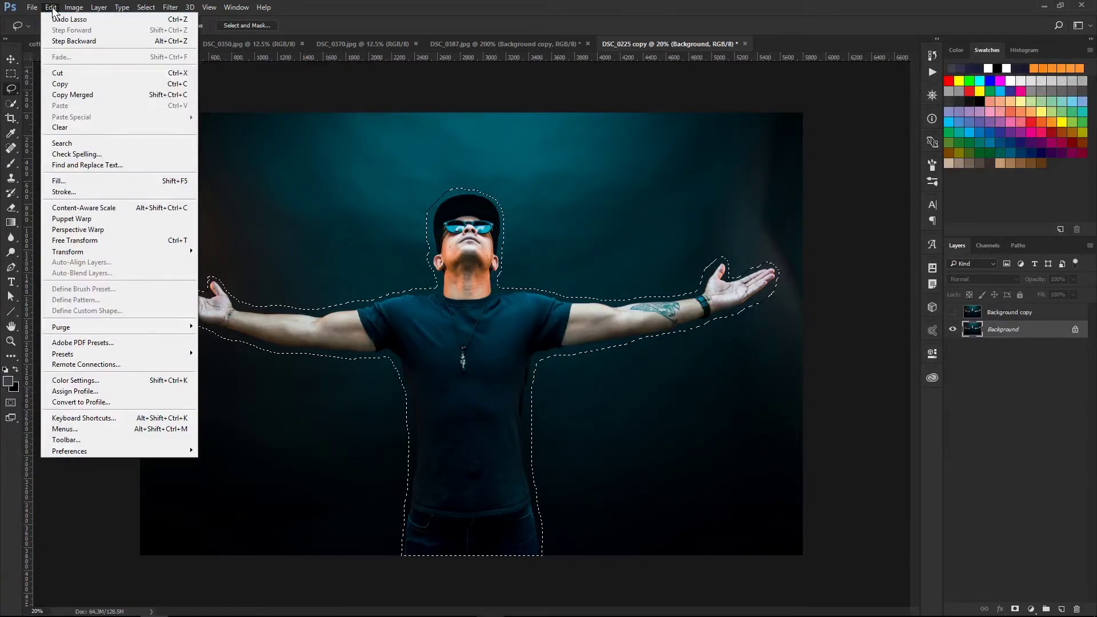
Step: Content-aware fill the selection to erase the man from Background, then deselect
left_click(73, 182)
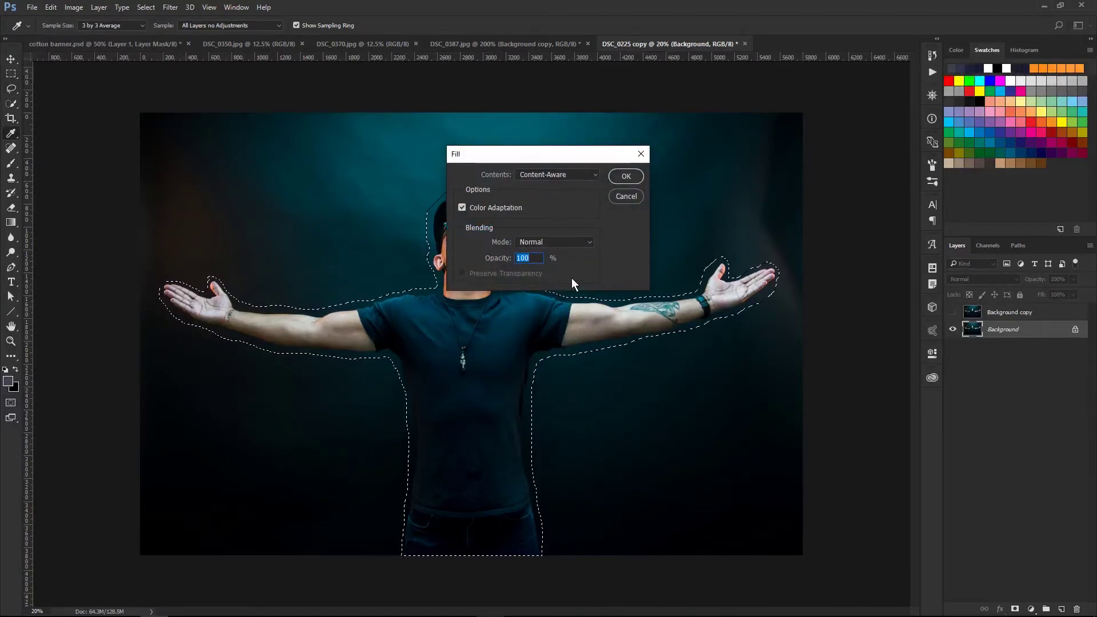
left_click(625, 178)
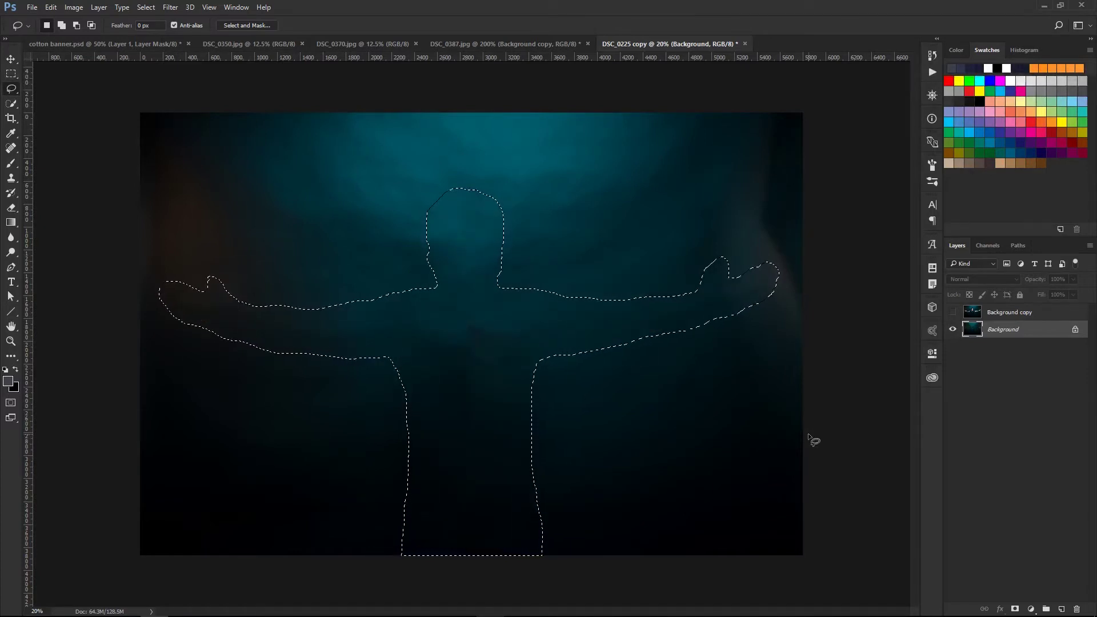
key("ctrl+d")
Step: Show and select Background copy, and set the Quick Selection brush to 50 px, 15% hardness
left_click(952, 312)
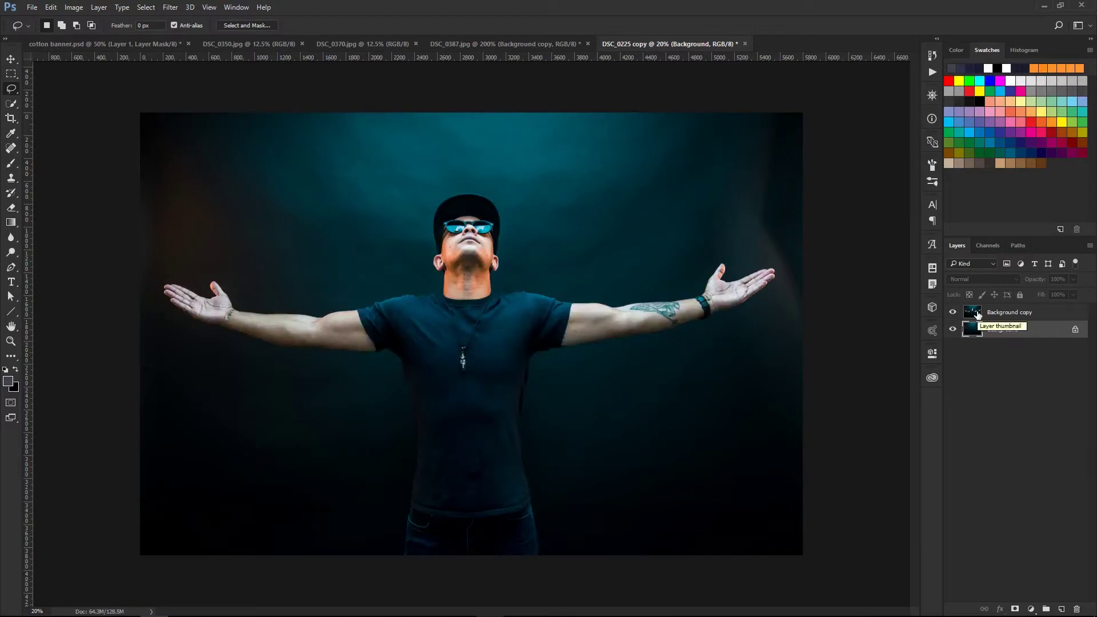
left_click(977, 314)
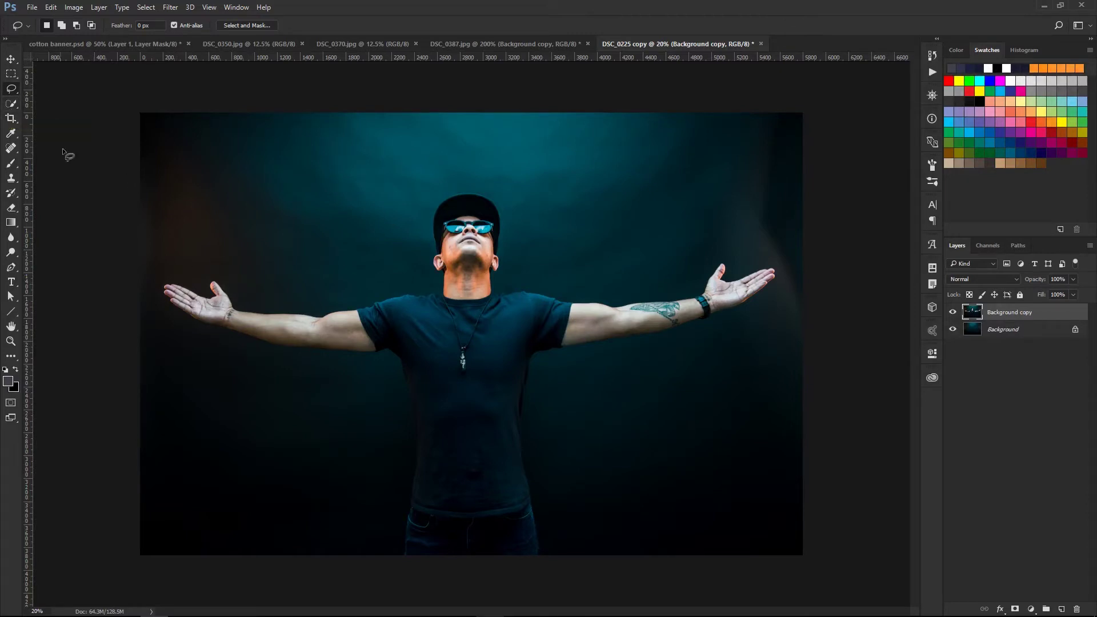
left_click(12, 106)
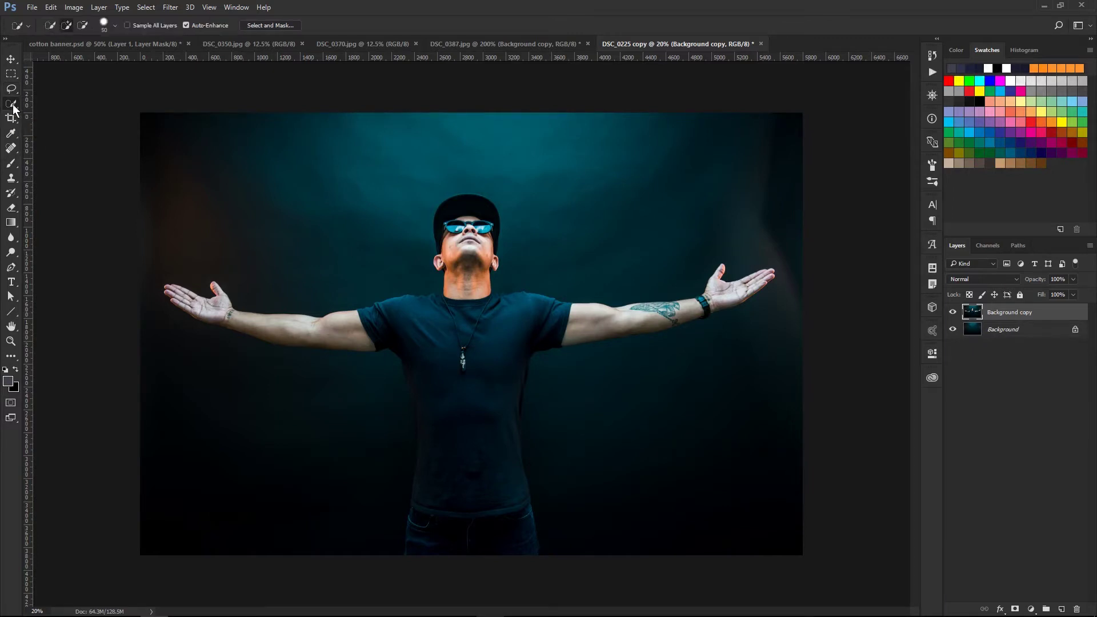
left_click(115, 26)
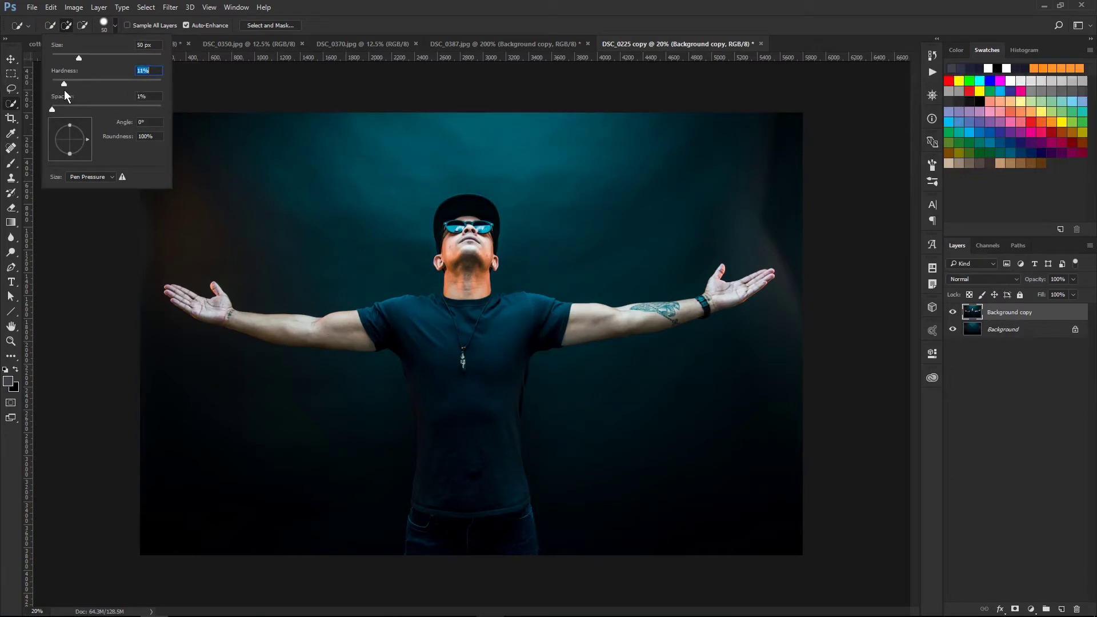
left_click_drag(70, 87, 69, 87)
left_click(308, 7)
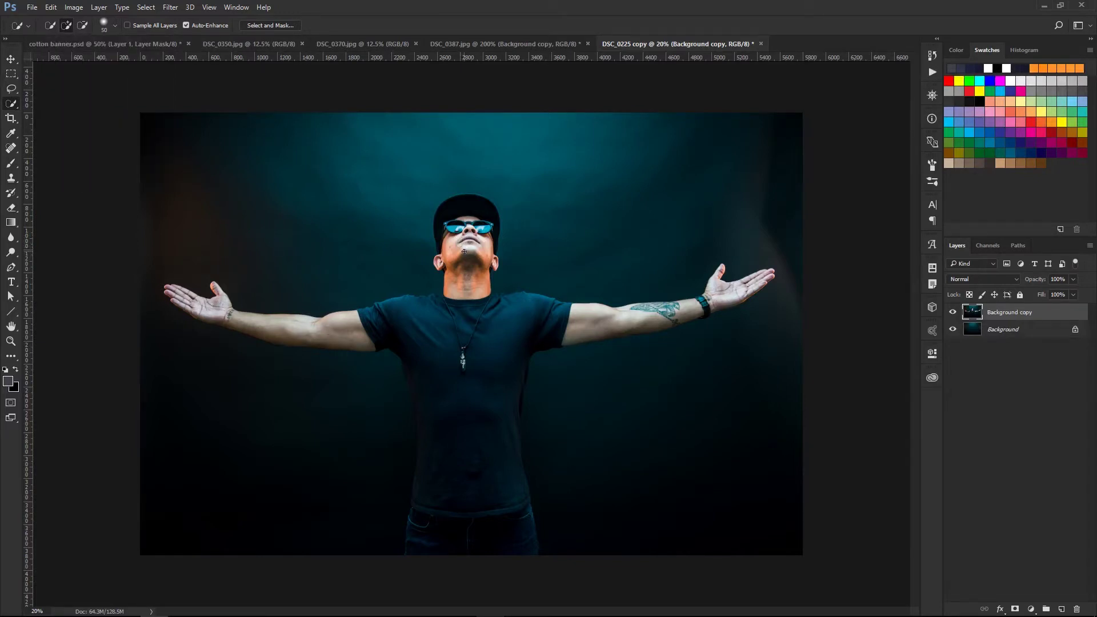
Step: Quick-select the man's head, shirt, cap and right arm with a smaller zoomed-in brush
mouse_move(464, 250)
left_mouse_down()
mouse_move(477, 212)
mouse_move(602, 320)
mouse_move(714, 298)
mouse_move(471, 294)
mouse_move(341, 327)
mouse_move(207, 308)
mouse_move(464, 387)
mouse_move(453, 414)
mouse_move(262, 461)
mouse_move(711, 408)
mouse_move(471, 412)
mouse_move(477, 461)
left_mouse_up()
key("ctrl+plus")
key("ctrl+plus")
key("ctrl+plus")
key("ctrl+plus")
left_click_drag(580, 396, 610, 478)
key("bracketleft")
key("bracketleft")
key("bracketleft")
key("bracketleft")
key("bracketleft")
key("bracketleft")
key("bracketleft")
left_click(420, 145)
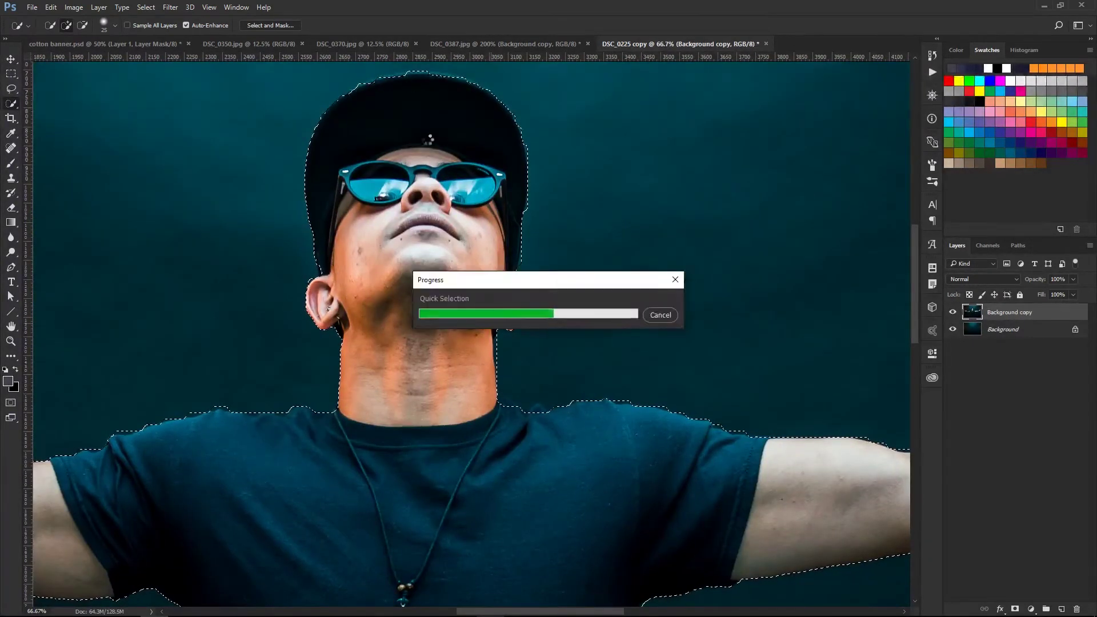
left_click(760, 469)
left_click(754, 474)
Step: Add both outstretched hands and the torso edge to the quick selection
scroll(754, 473, "right", 10)
left_click(598, 347)
scroll(597, 347, "left", 2)
scroll(490, 348, "left", 10)
scroll(490, 348, "left", 10)
left_click(218, 392)
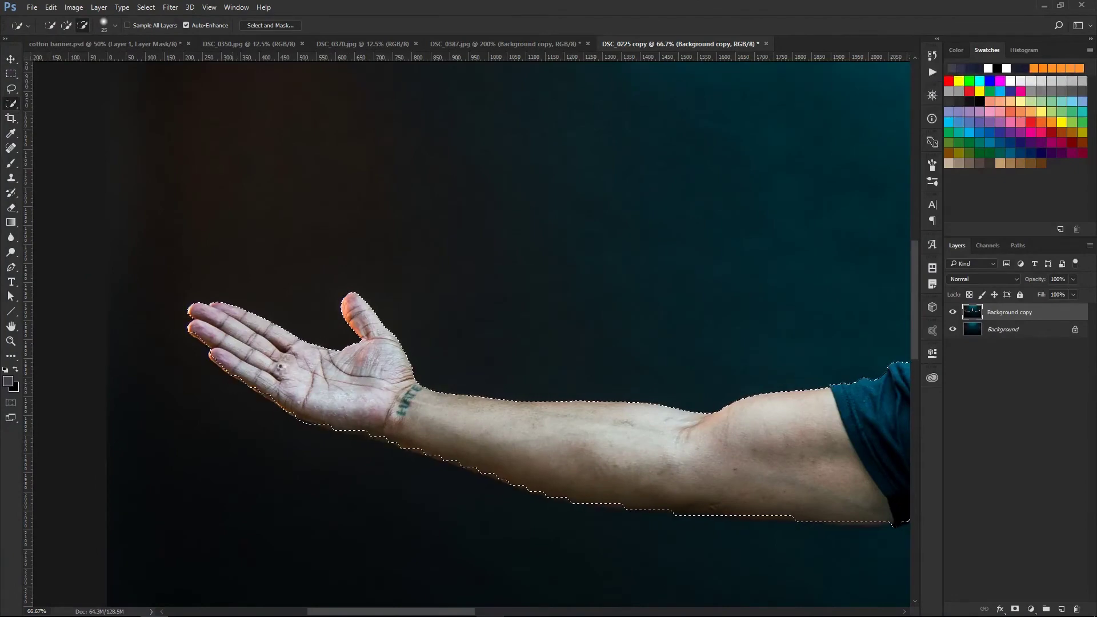
scroll(570, 473, "right", 10)
scroll(570, 473, "down", 5)
left_click(490, 311)
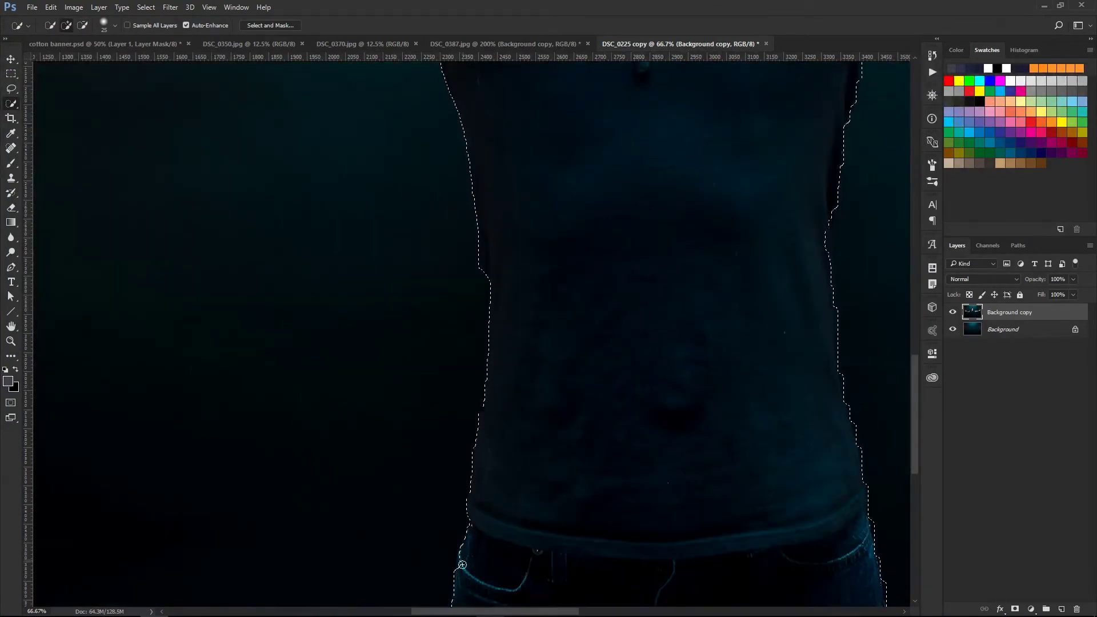
scroll(583, 385, "up", 5)
scroll(447, 357, "right", 10)
scroll(448, 357, "left", 10)
scroll(637, 215, "down", 8)
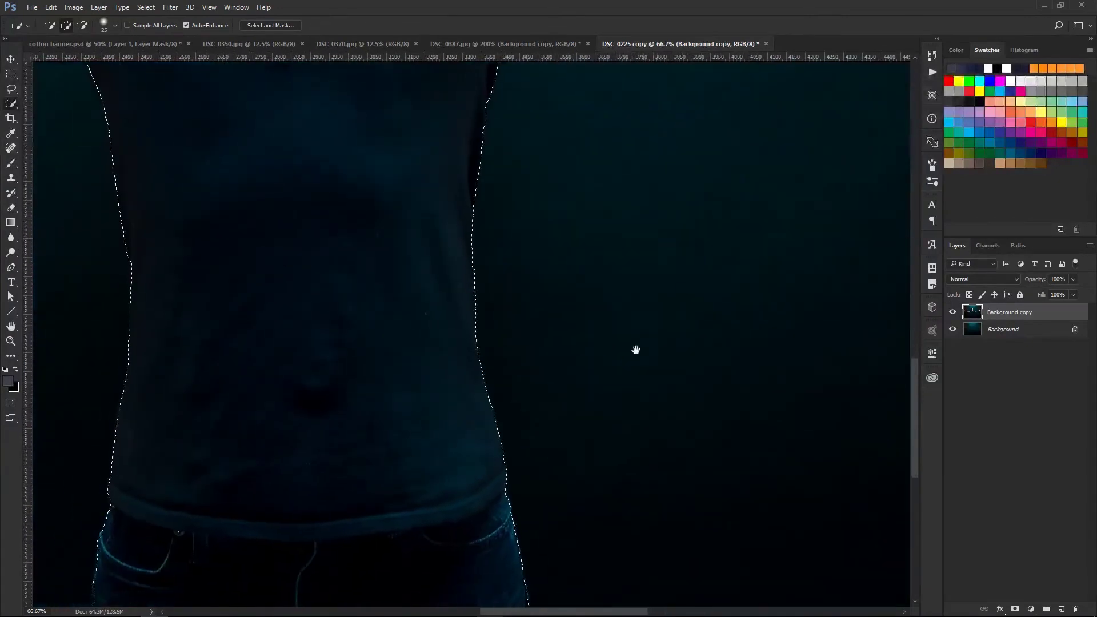
scroll(698, 311, "down", 3)
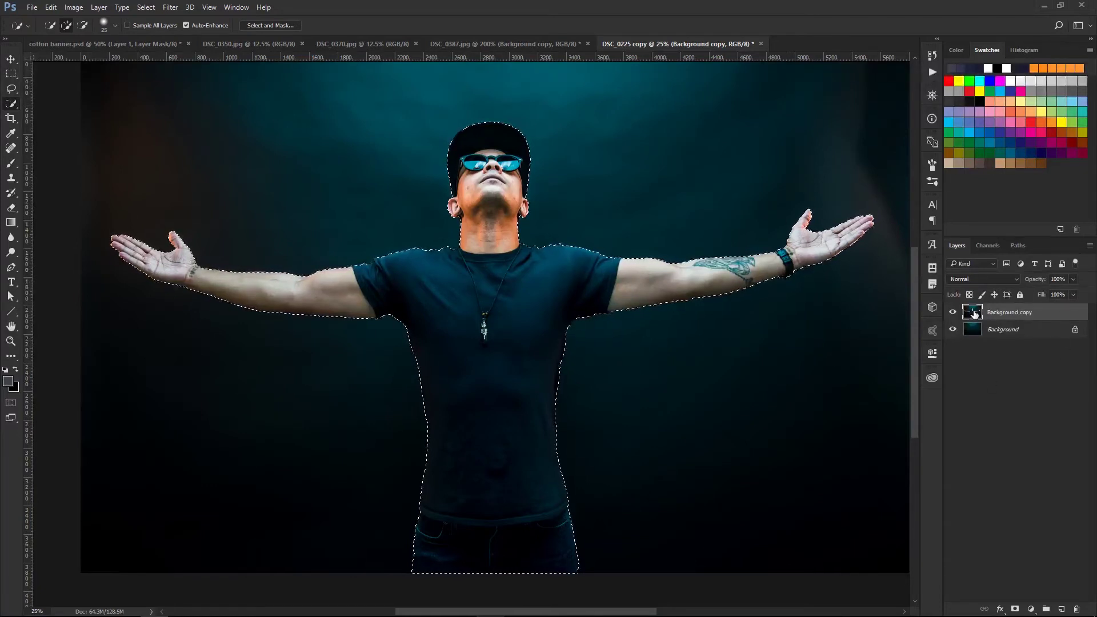
Step: Copy the selected man to Layer 1, convert Background to Layer 0, and hide the lower layers
key("ctrl+j")
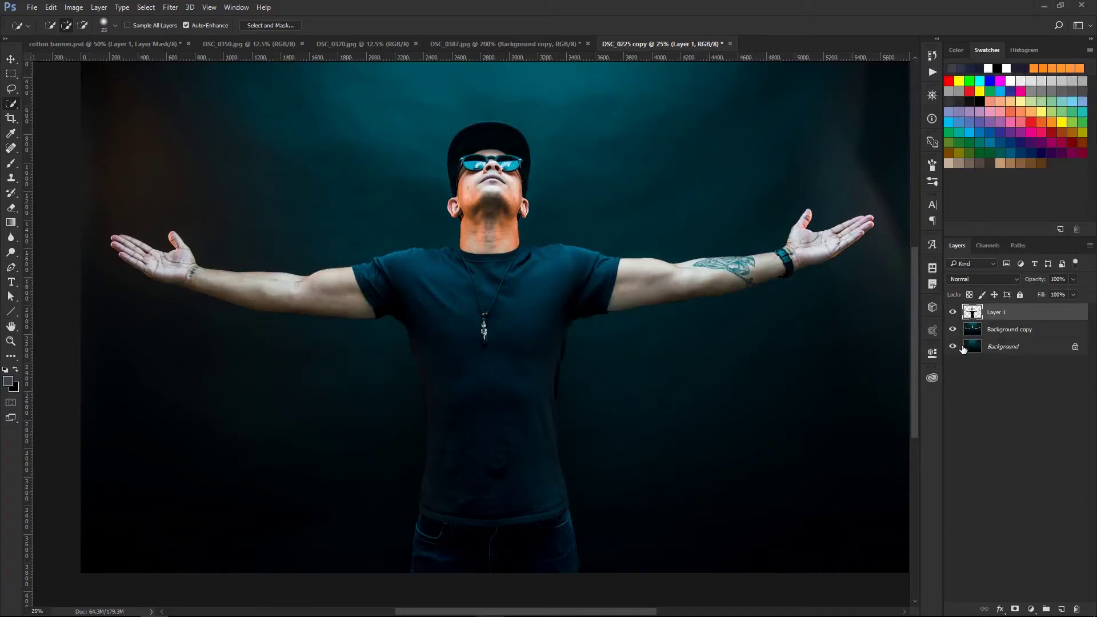
double_click(1020, 347)
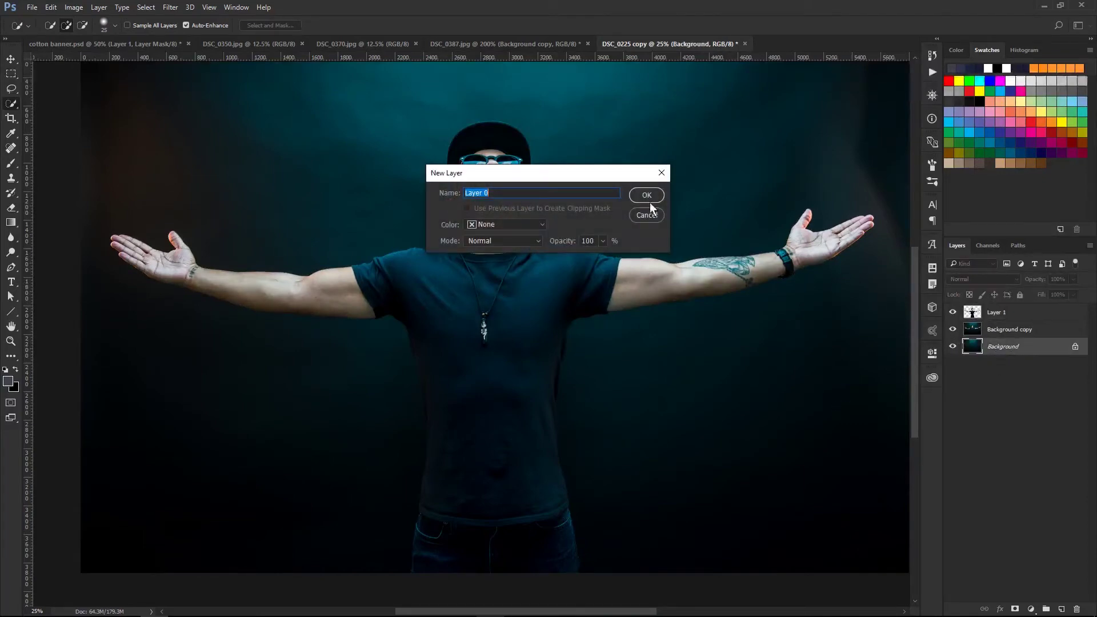
left_click(646, 195)
left_click(953, 329)
left_click(952, 346)
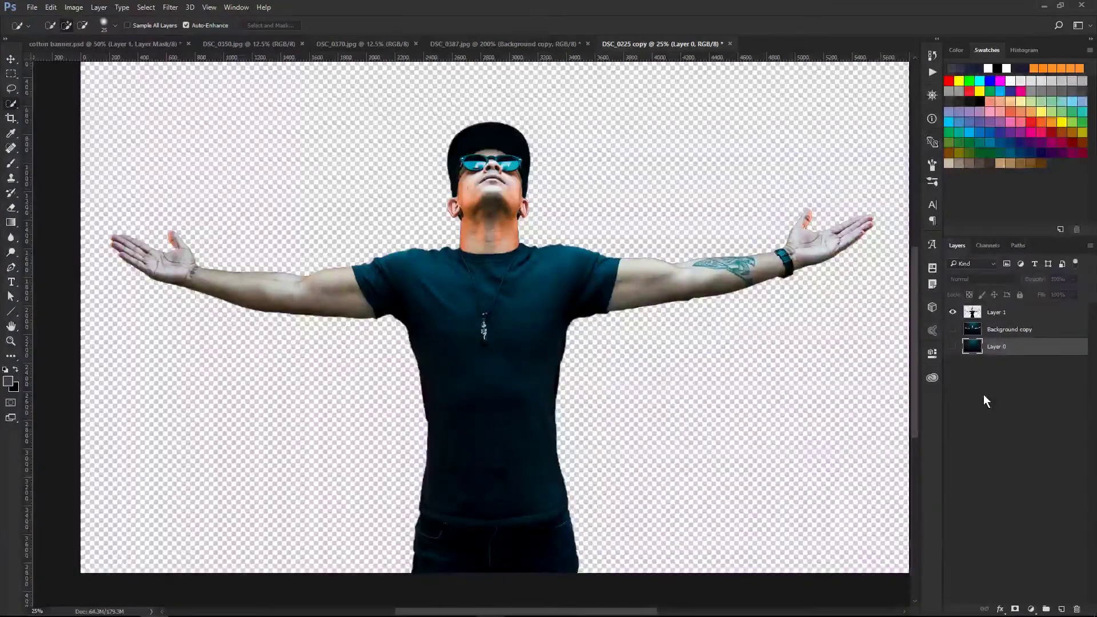
Step: Rename Layer 1 to 'Body'
left_click(993, 315)
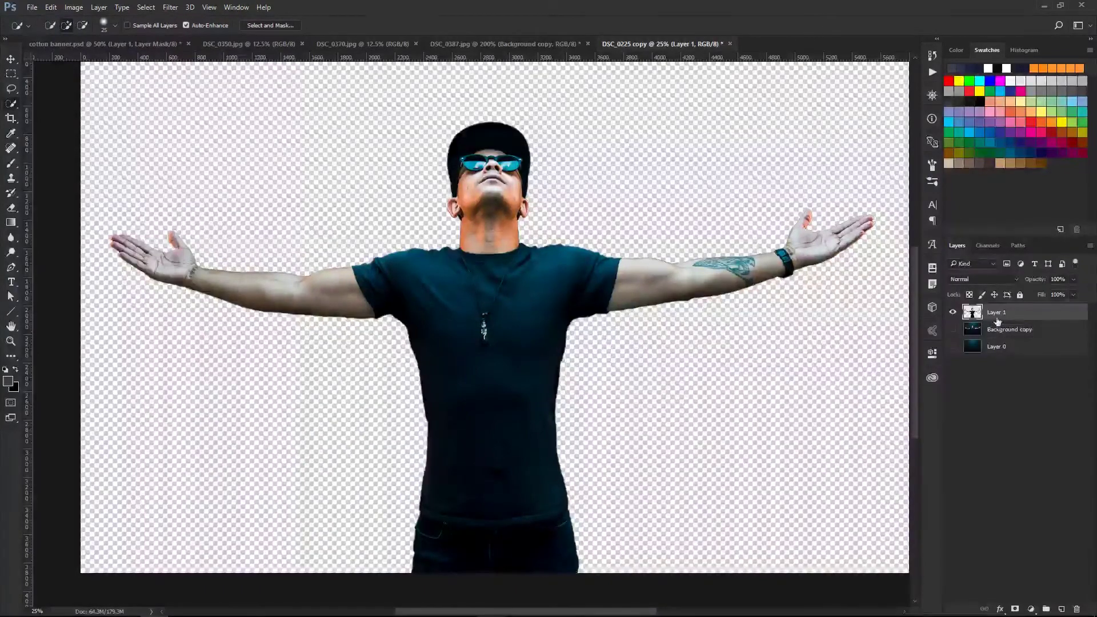
double_click(996, 313)
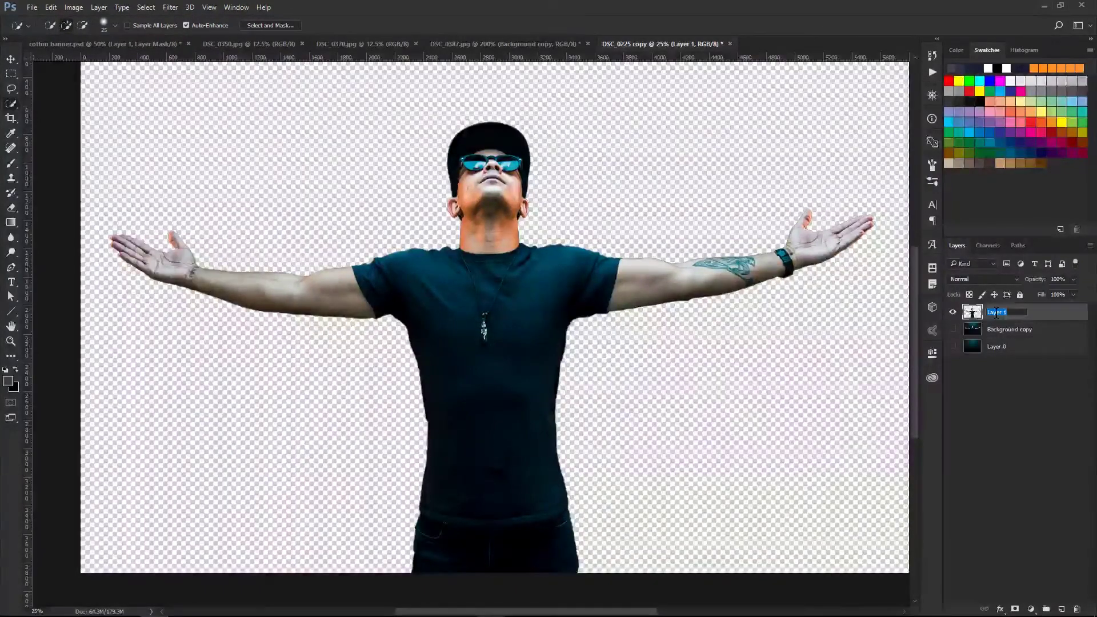
type("Body")
key("Return")
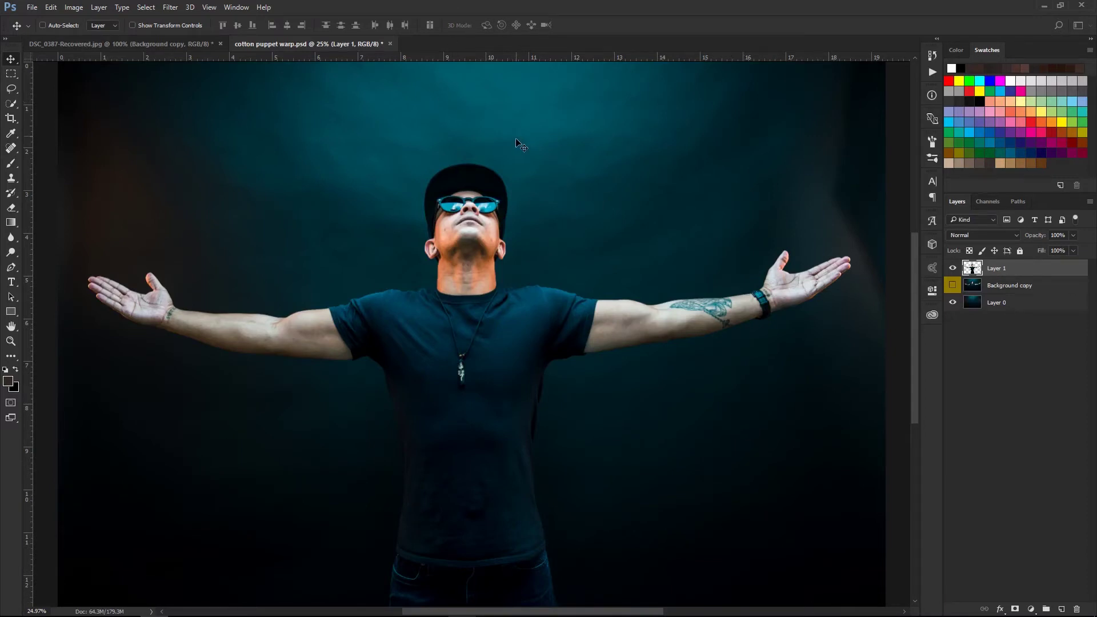
Step: Add horizontal guides at hand height, chin level (4.378 in) and across the chest
left_click_drag(480, 56, 467, 284)
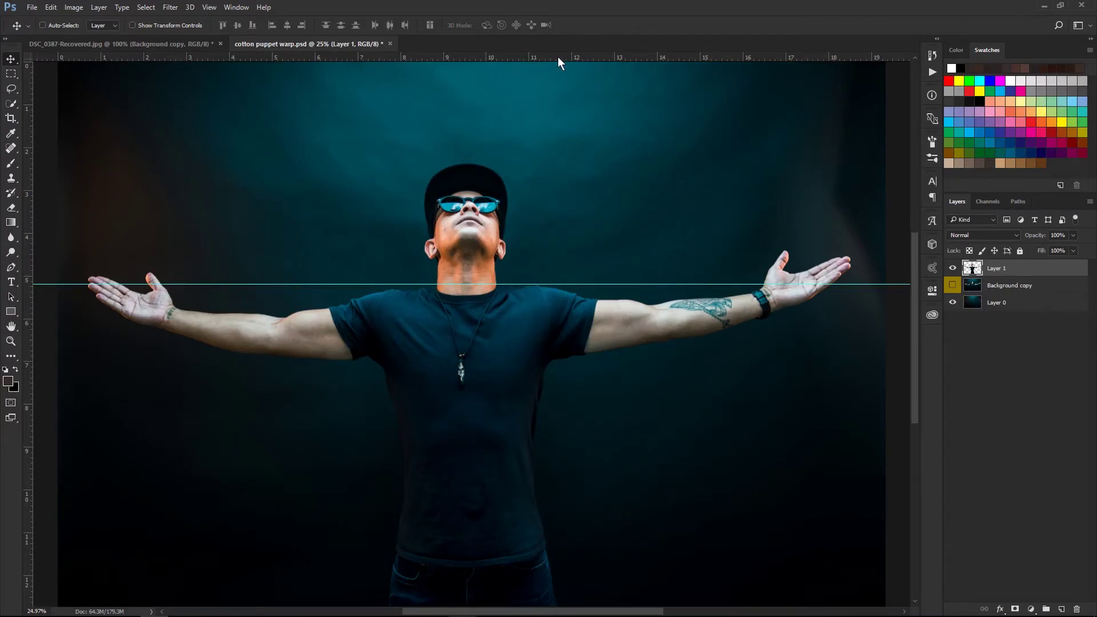
left_click_drag(558, 57, 550, 249)
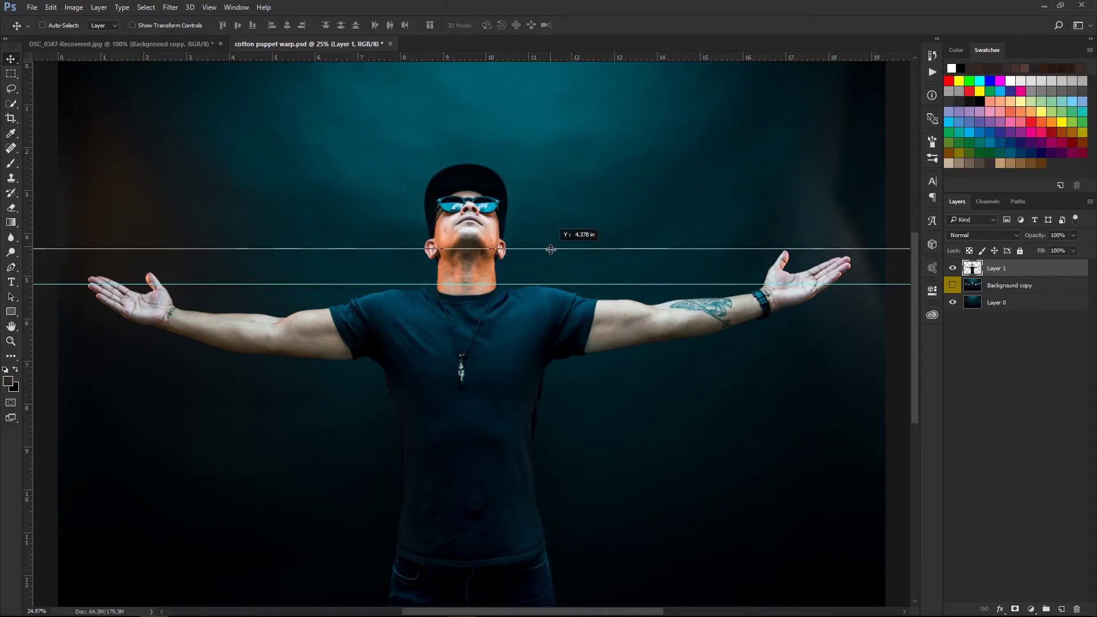
left_click_drag(550, 249, 551, 250)
left_click_drag(483, 55, 523, 359)
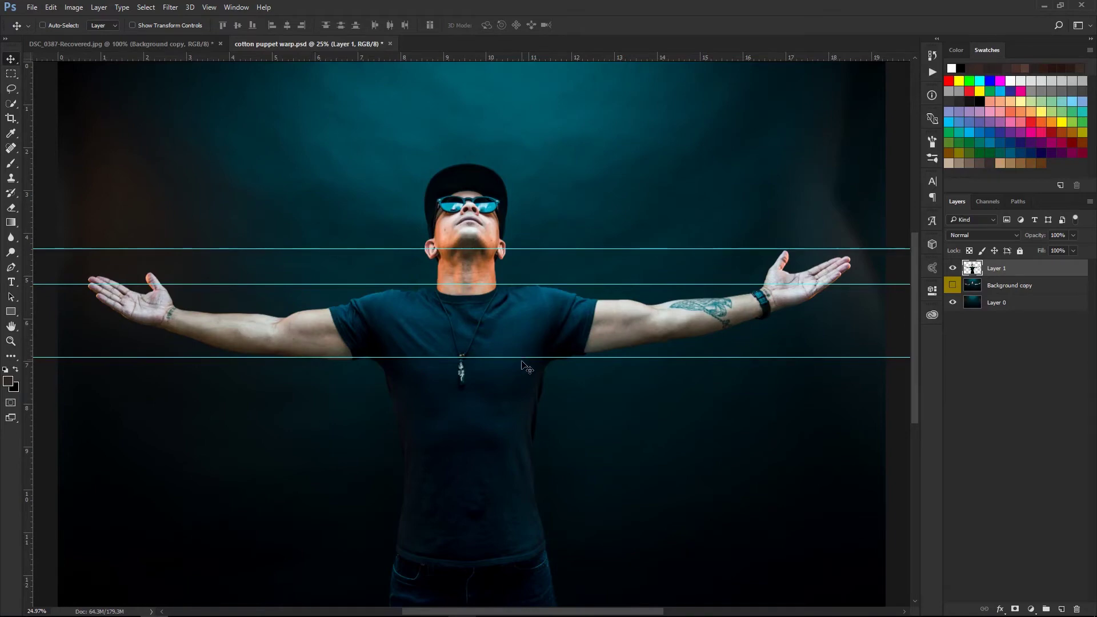
Step: Start Puppet Warp on Layer 1 with Show Mesh turned on
left_click(55, 7)
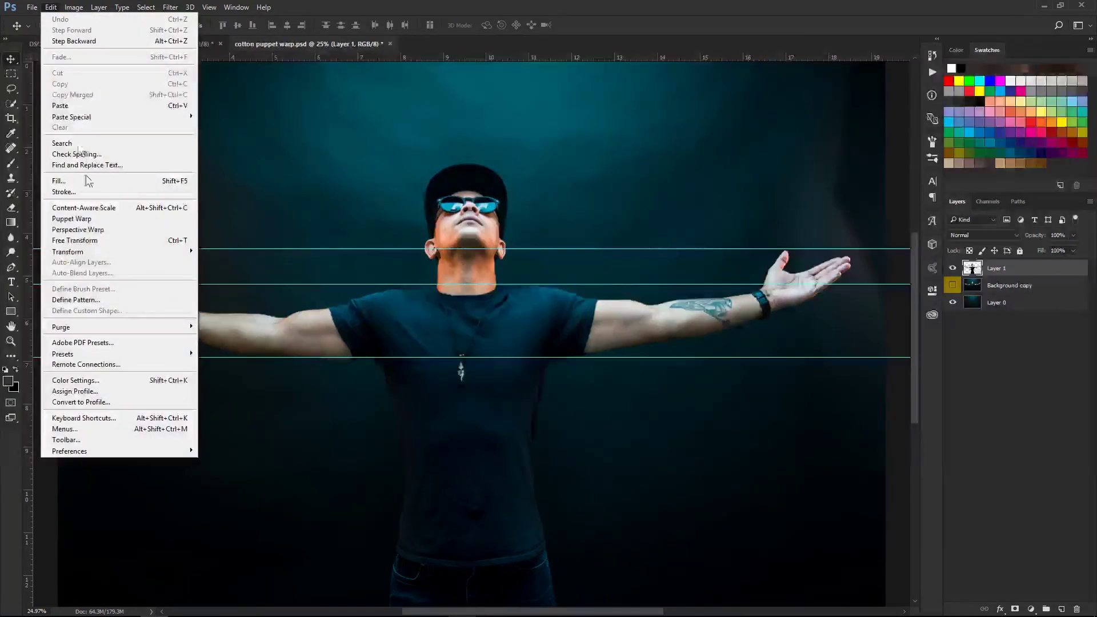
left_click(94, 218)
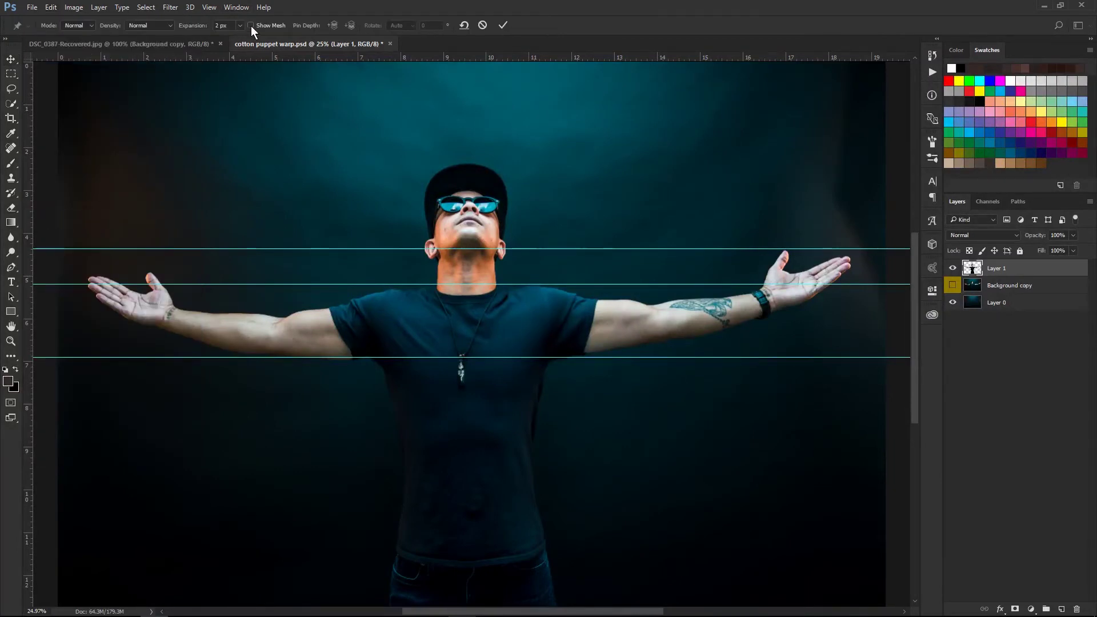
left_click(251, 25)
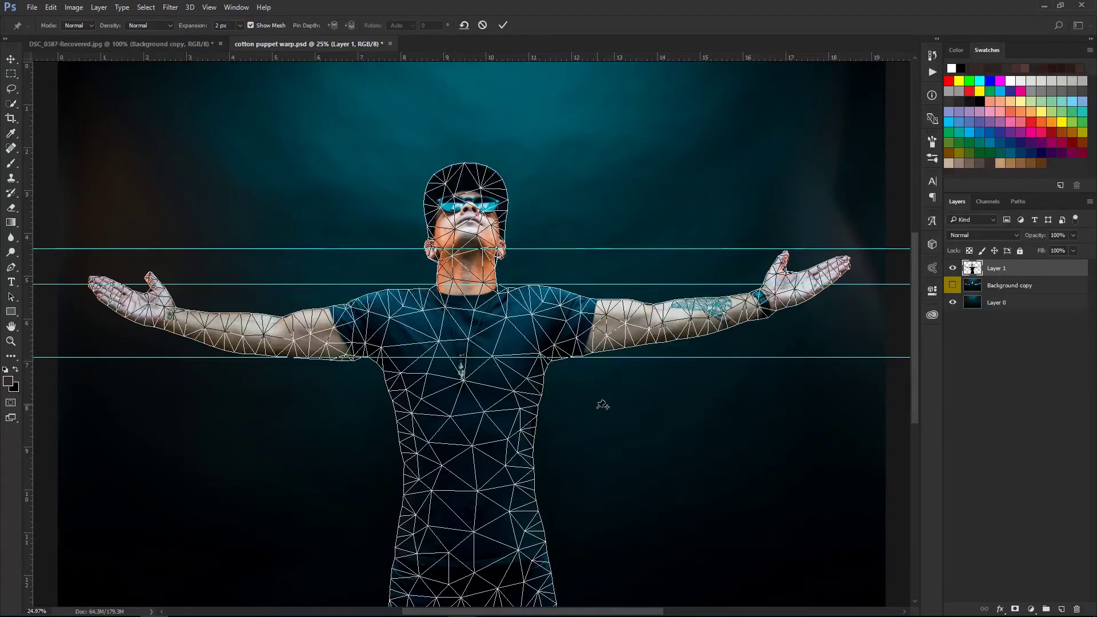
Step: Hide the mesh and pin both shoulders, the right-hand fingertips, the cap top and lower shirt
left_click(252, 25)
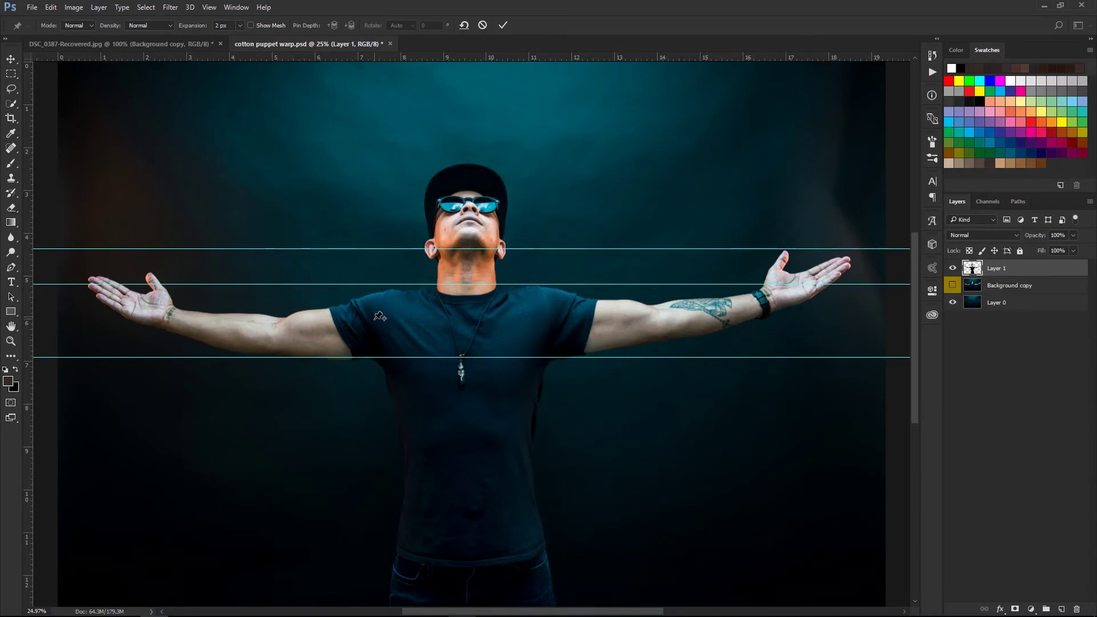
left_click(374, 318)
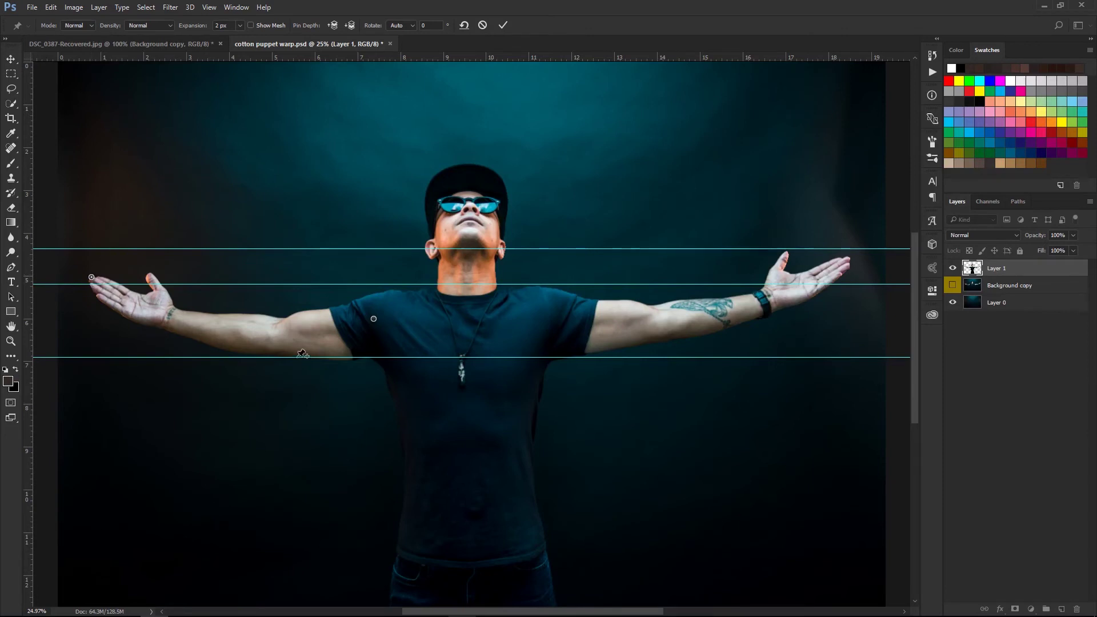
left_click(549, 317)
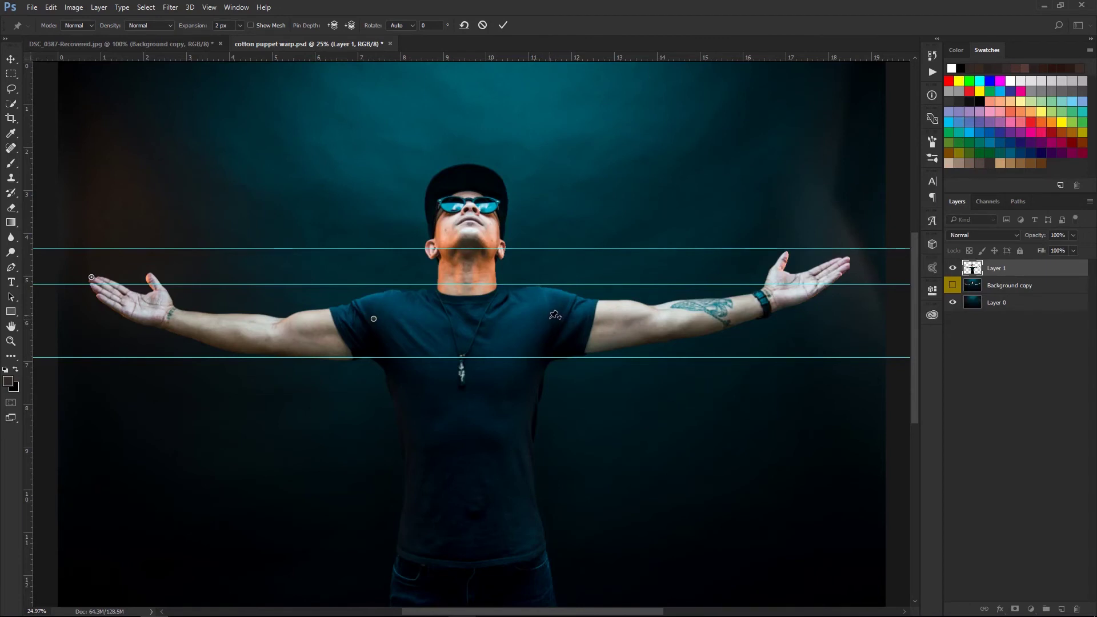
left_click(849, 259)
left_click(467, 166)
left_click(469, 539)
Step: Raise the left-hand pin to the top guide and nudge the left shoulder pin slightly upward
left_click_drag(92, 278, 92, 256)
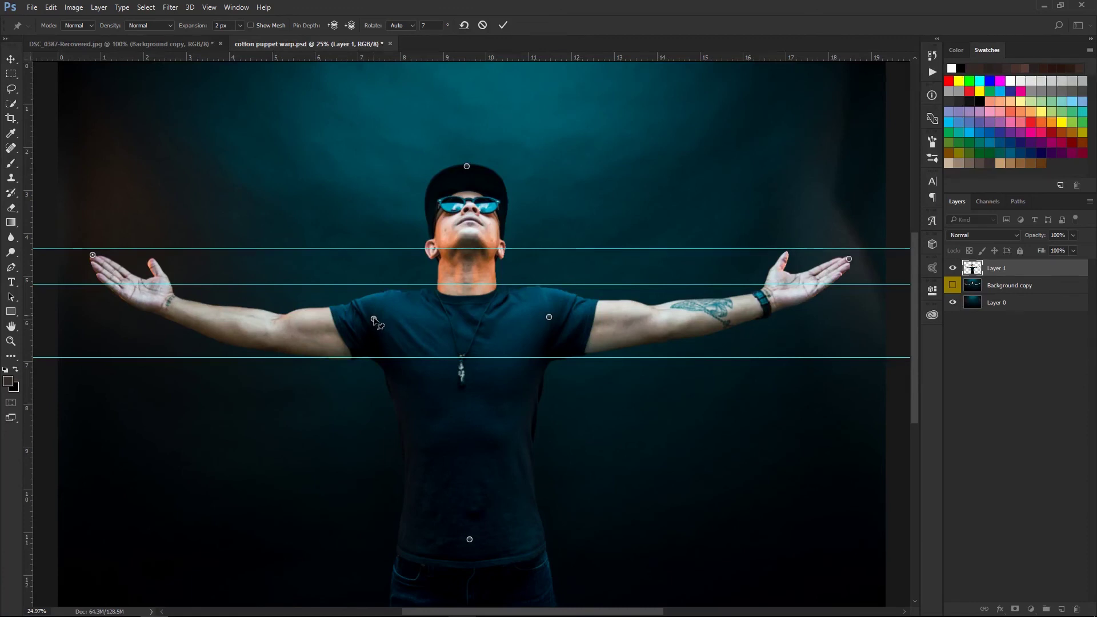
left_click_drag(374, 320, 373, 319)
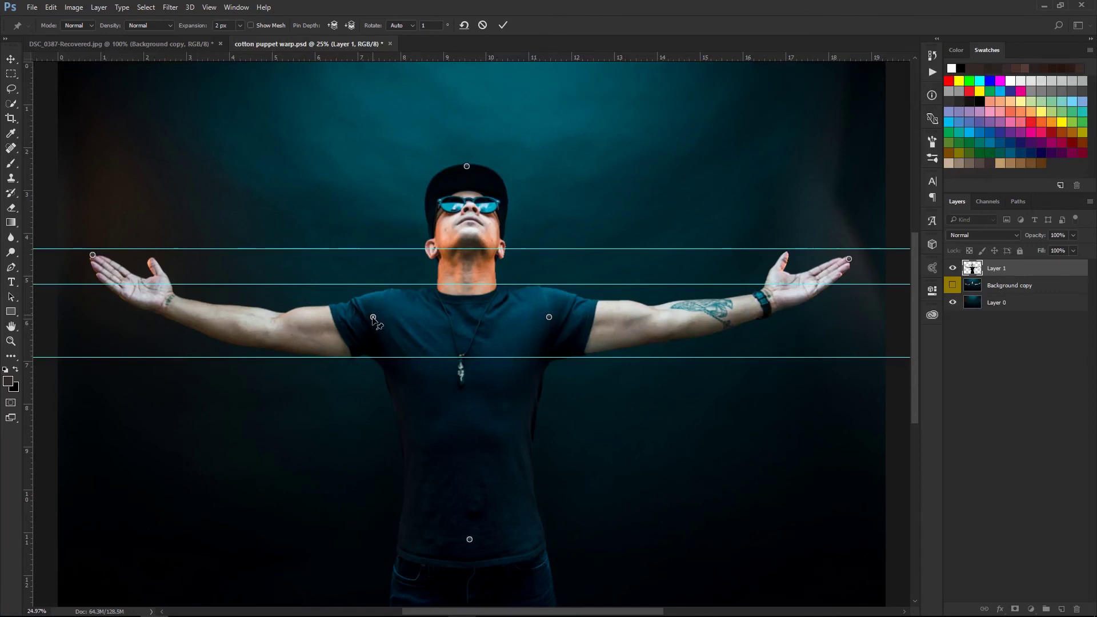
left_click_drag(373, 318, 373, 317)
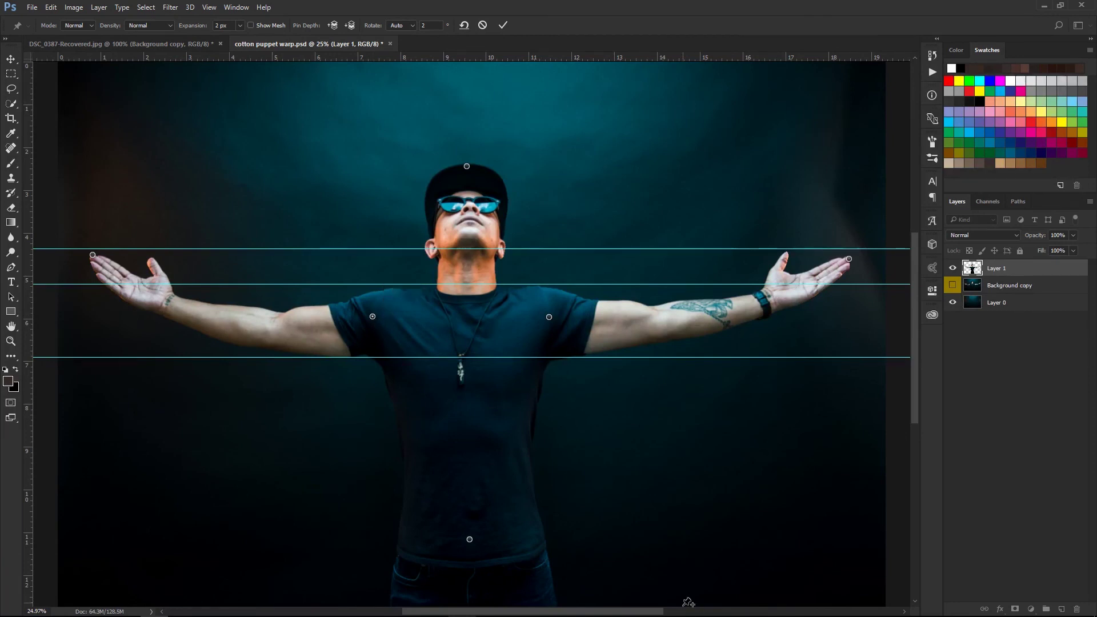